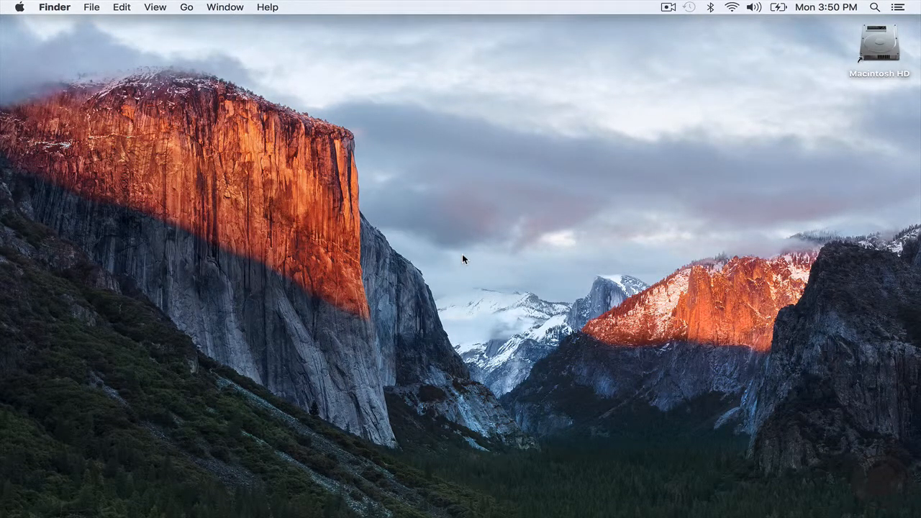
# - Switch to Chrome, go to Google Classroom and enter the Avengers Training class
pyautogui.moveTo(306, 516)
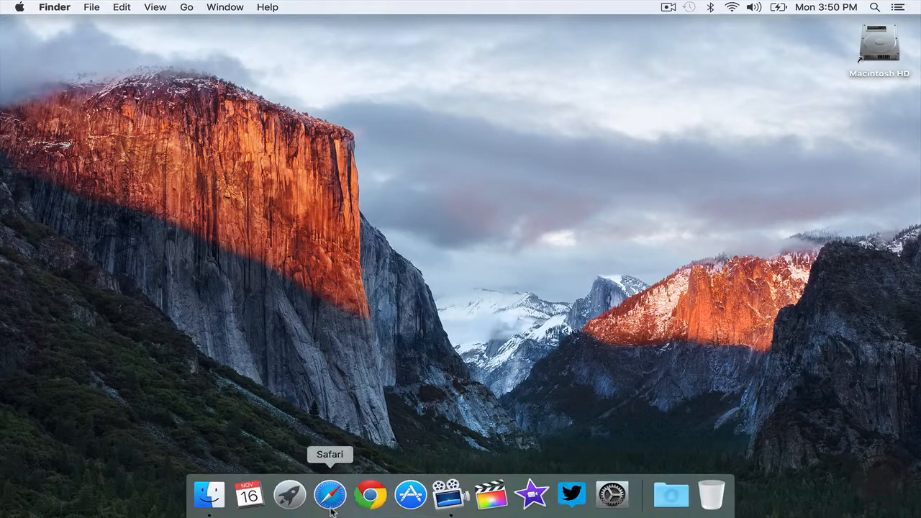
pyautogui.click(370, 493)
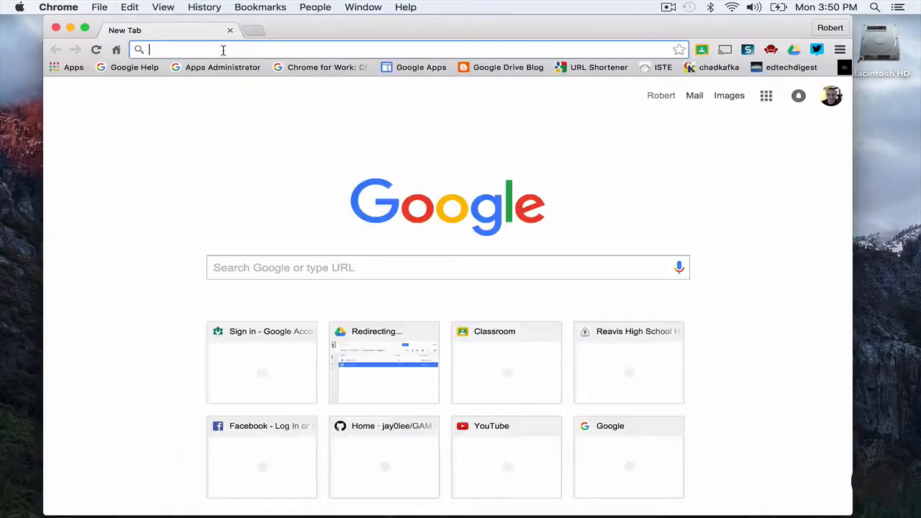
pyautogui.write('class')
pyautogui.press('Return')
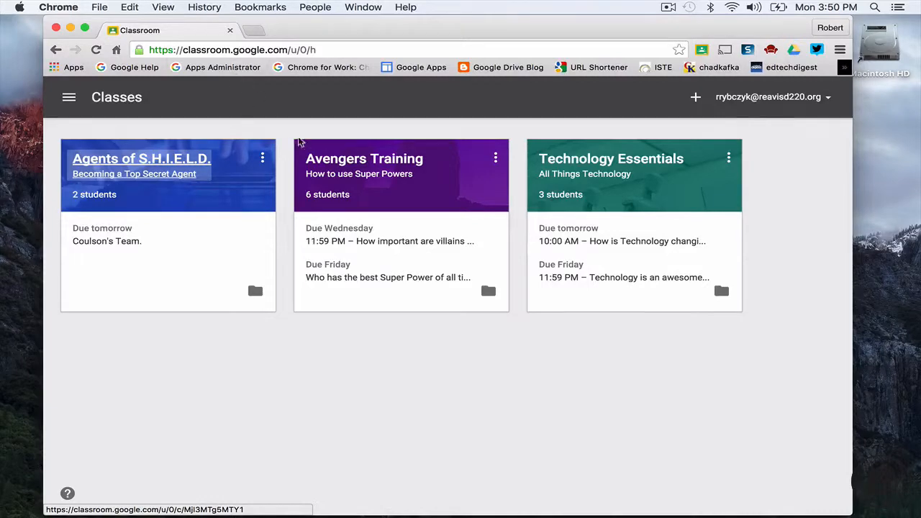
pyautogui.click(338, 160)
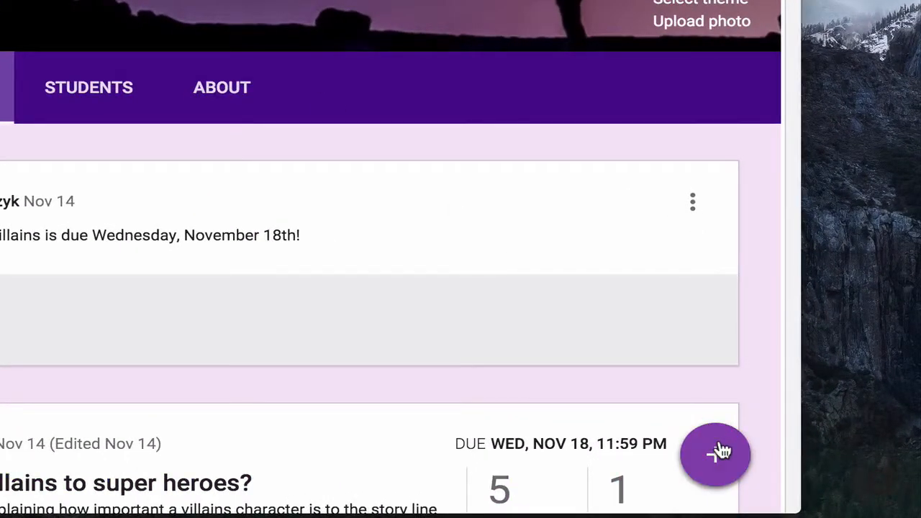
# - Create a question titled "What is the most anticipated movie of 2016?" with the description "Please use online resources to help aid your explanation."
pyautogui.moveTo(722, 453)
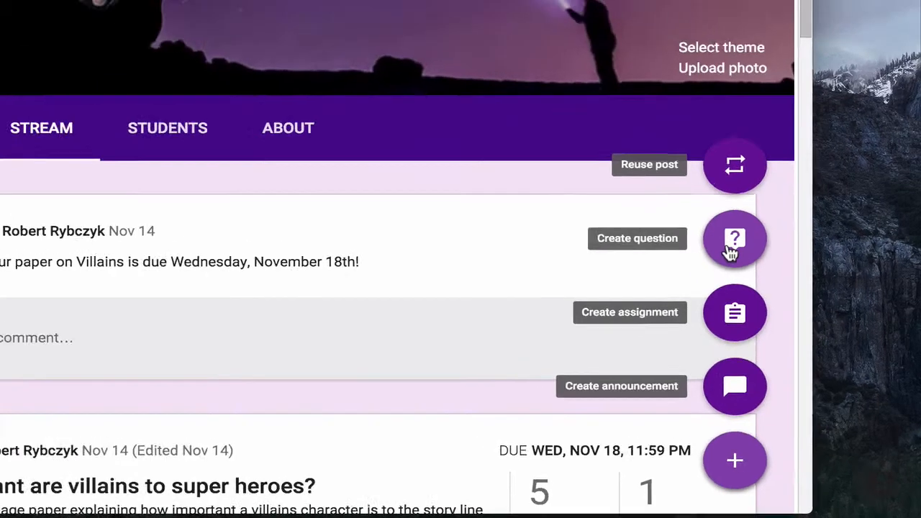
pyautogui.click(714, 213)
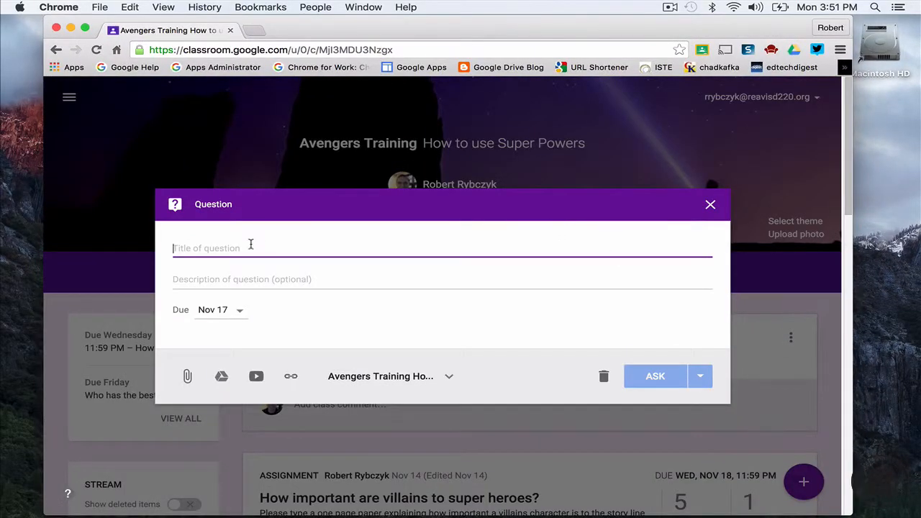
pyautogui.write('What is')
pyautogui.write('the most anticipated movie of 2016?')
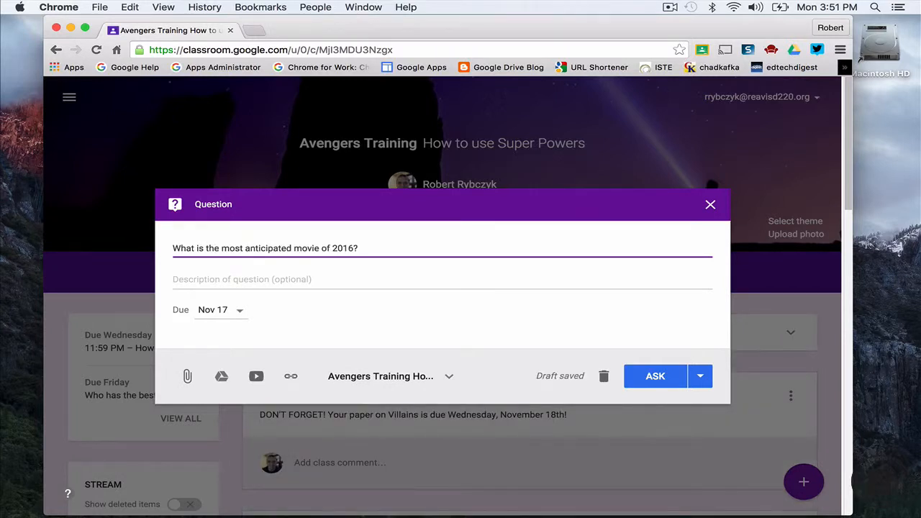
pyautogui.click(225, 285)
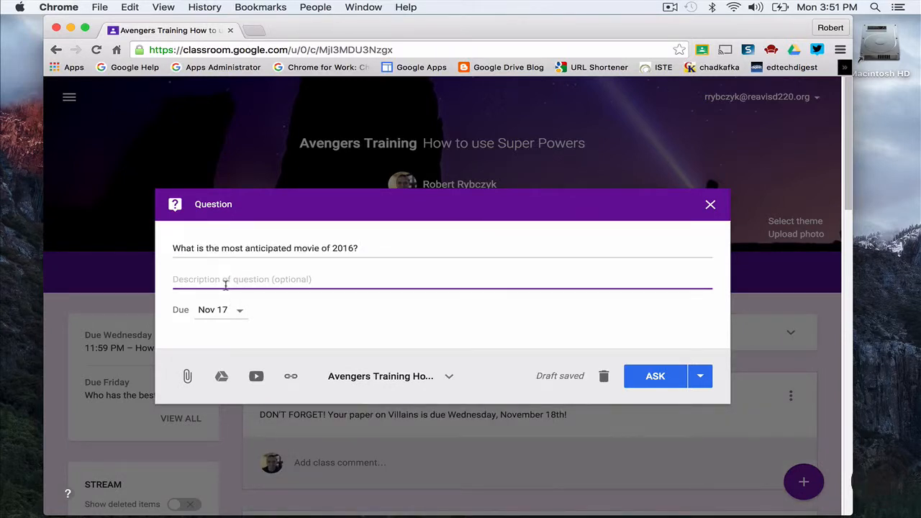
pyautogui.write('Pl')
pyautogui.write('ease use online resources to help aid your explanation.')
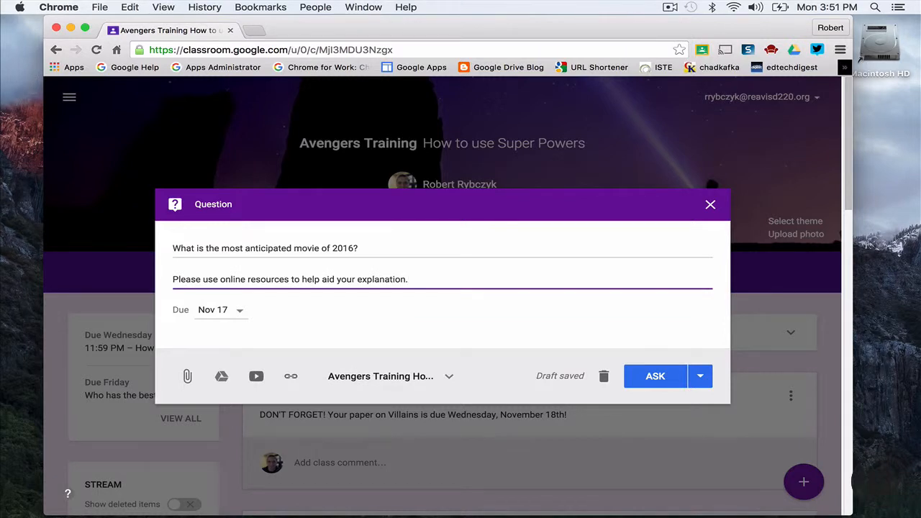
# - Set the question's due date to Nov 19, 2015 at 10:00 AM and save it
pyautogui.click(241, 313)
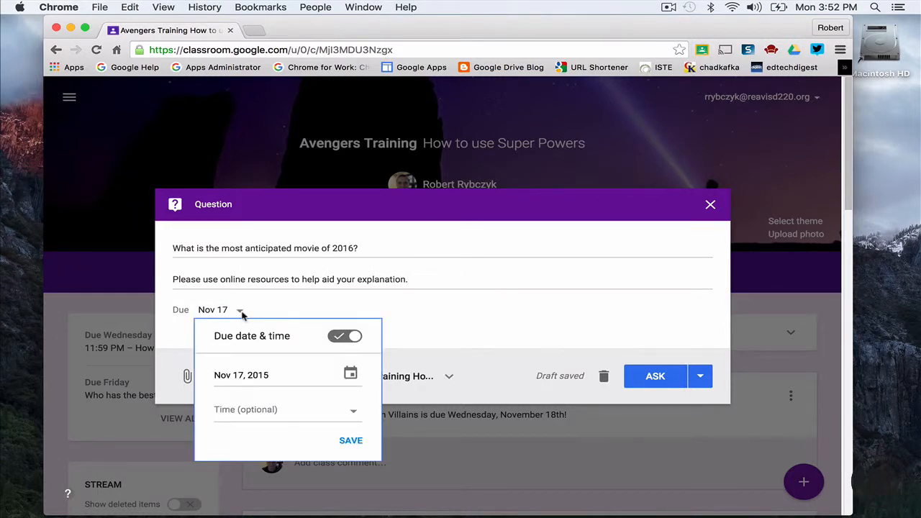
pyautogui.click(344, 374)
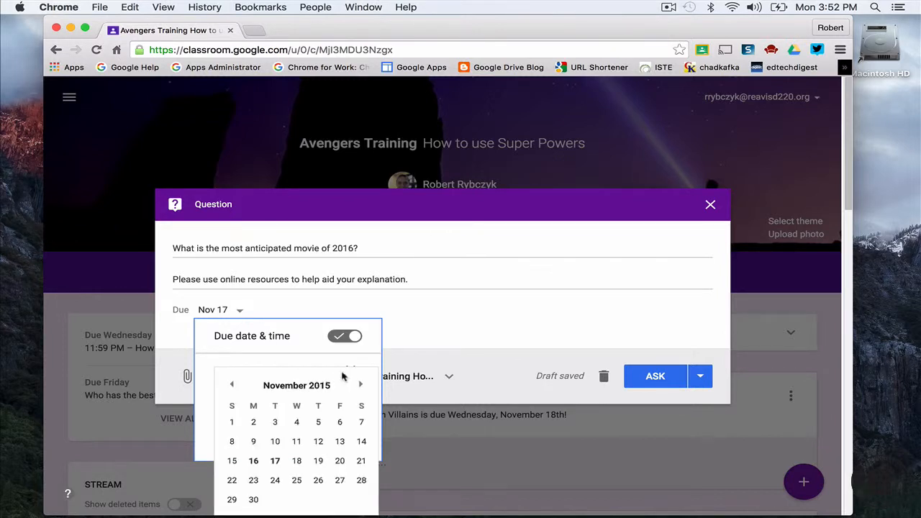
pyautogui.click(318, 460)
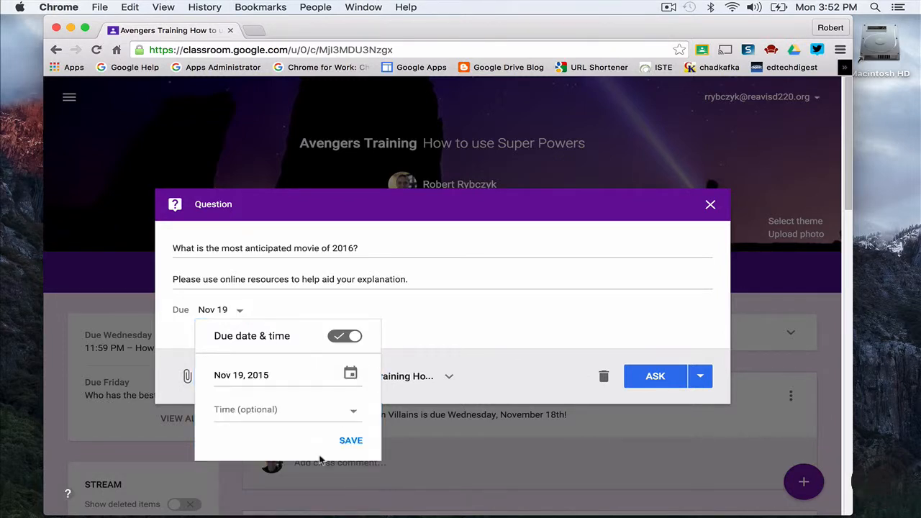
pyautogui.click(276, 410)
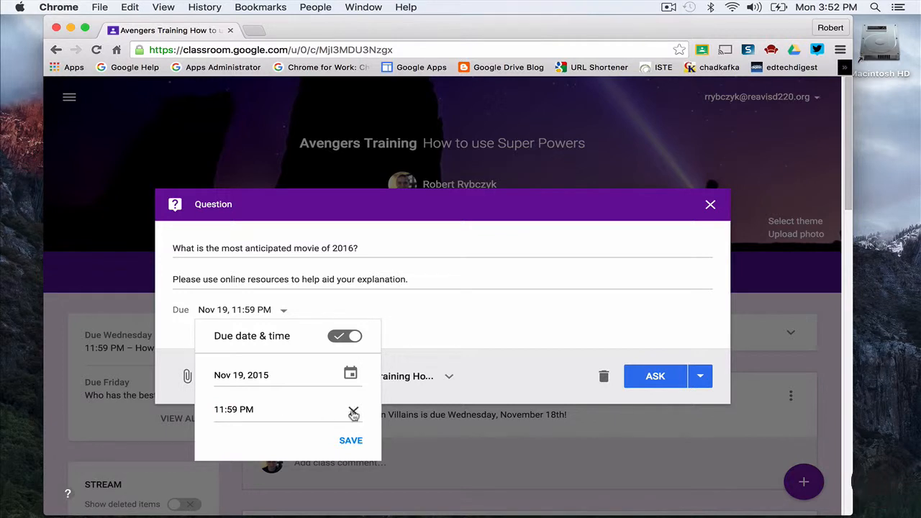
pyautogui.click(280, 411)
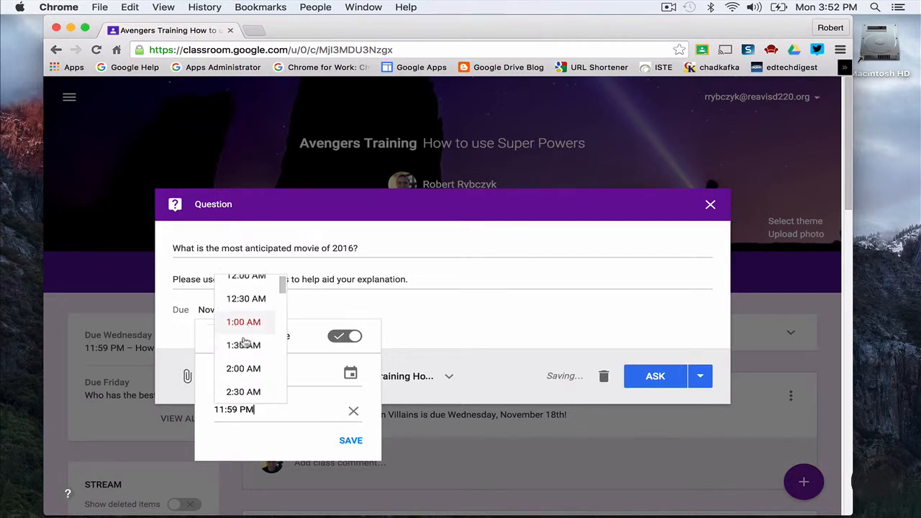
pyautogui.scroll(-5, 243, 343)
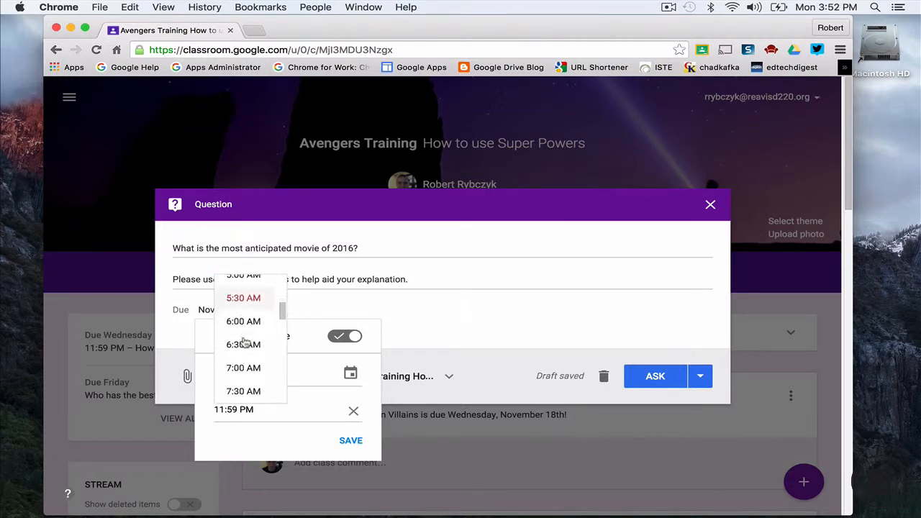
pyautogui.scroll(-4, 243, 343)
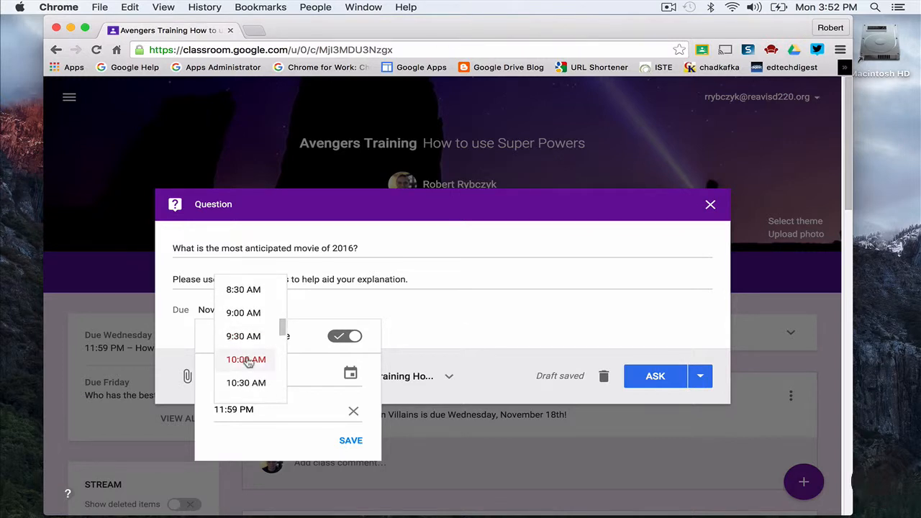
pyautogui.click(248, 361)
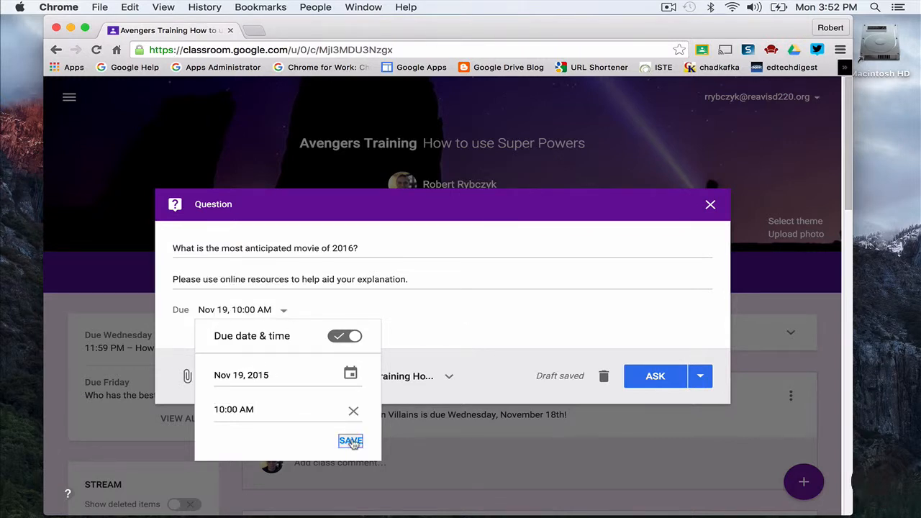
pyautogui.click(351, 441)
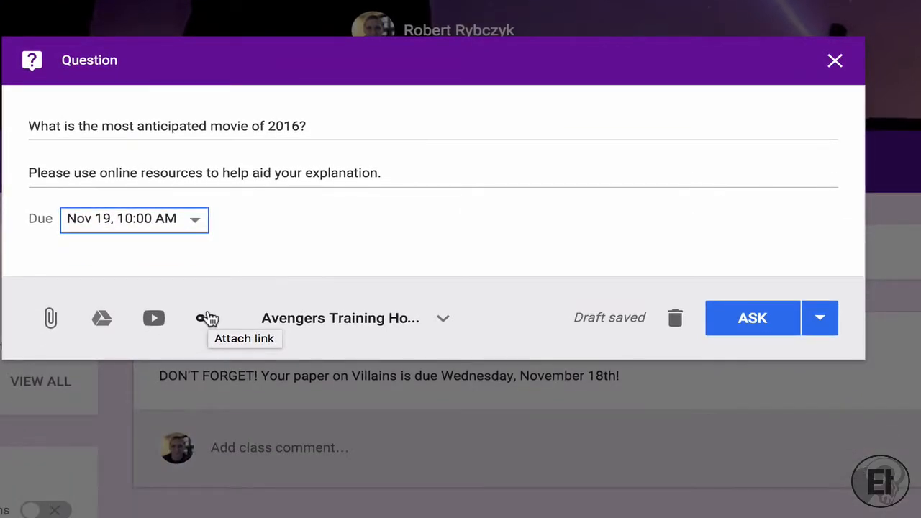
# - Check the question's class choices and posting options, and close it as a draft without posting
pyautogui.click(352, 321)
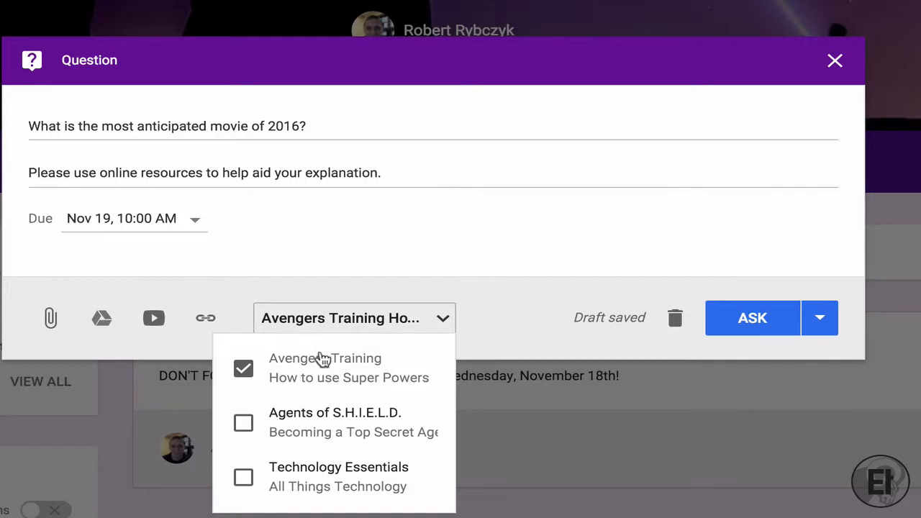
pyautogui.click(465, 310)
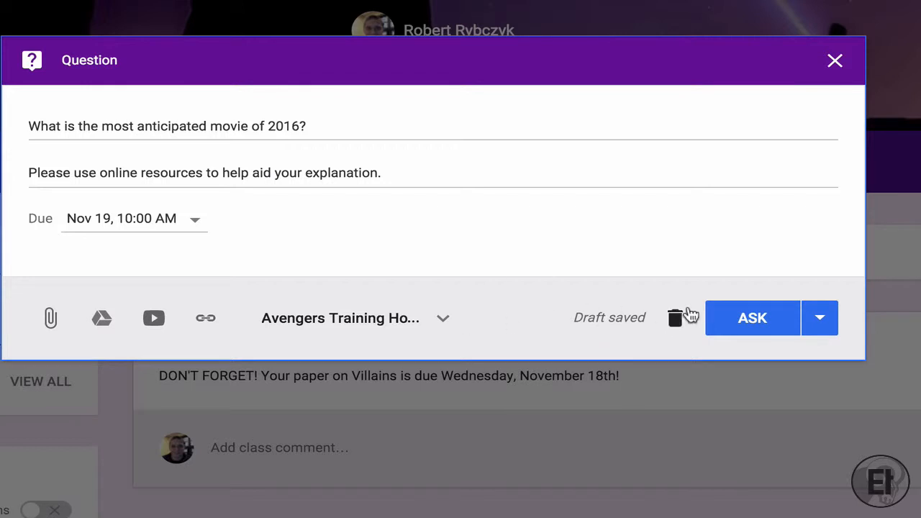
pyautogui.click(819, 318)
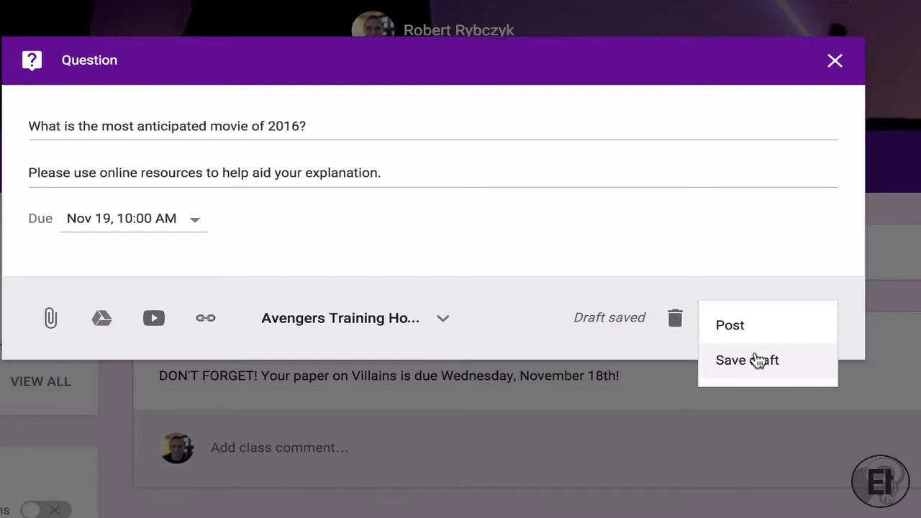
pyautogui.click(845, 300)
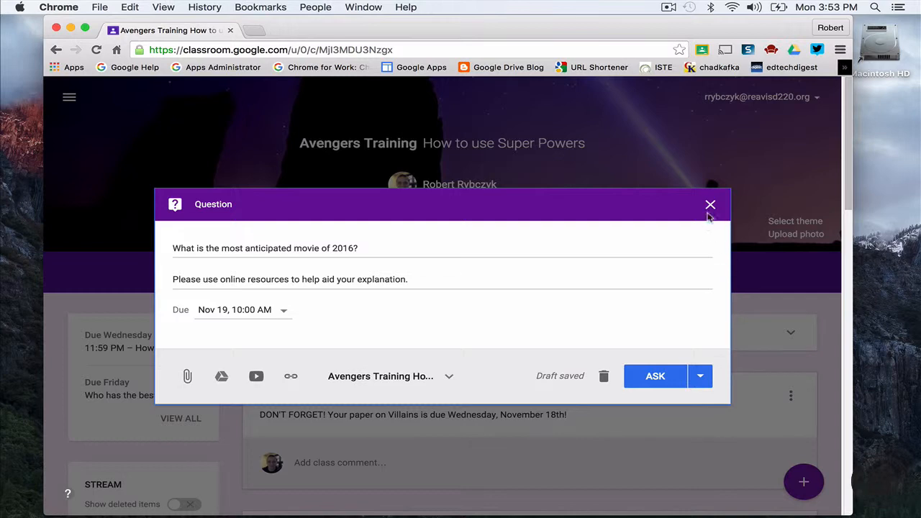
pyautogui.click(710, 205)
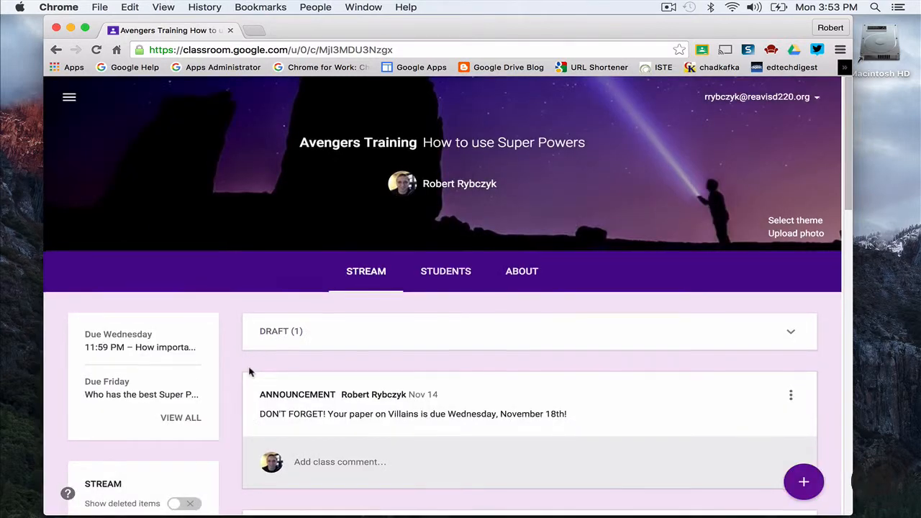
# - Open the student answers to the question about the best Super Power of all time and view the available answer filters
pyautogui.scroll(-5, 250, 372)
pyautogui.scroll(-5, 250, 372)
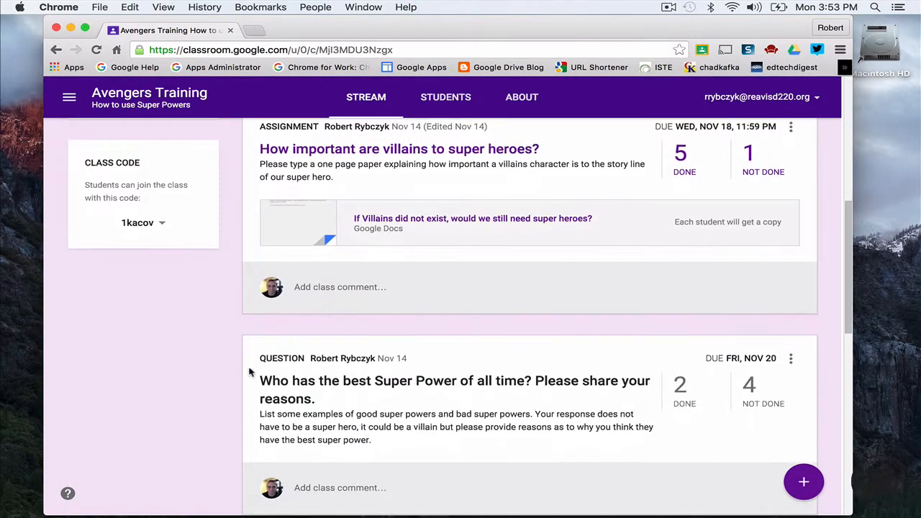
pyautogui.click(293, 387)
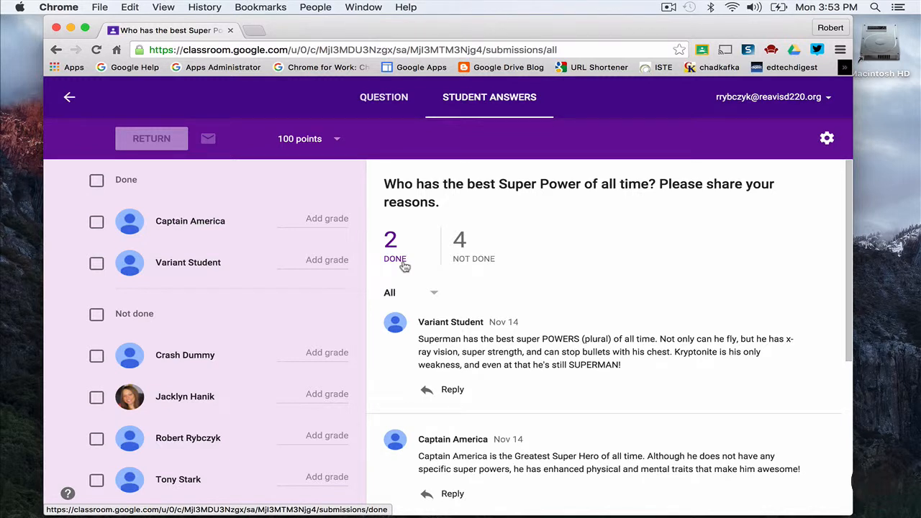
pyautogui.click(431, 296)
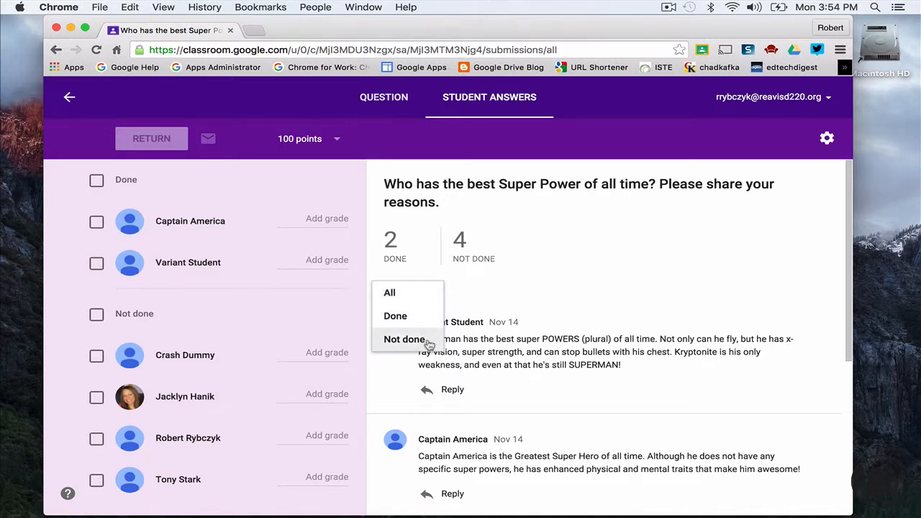
pyautogui.click(456, 294)
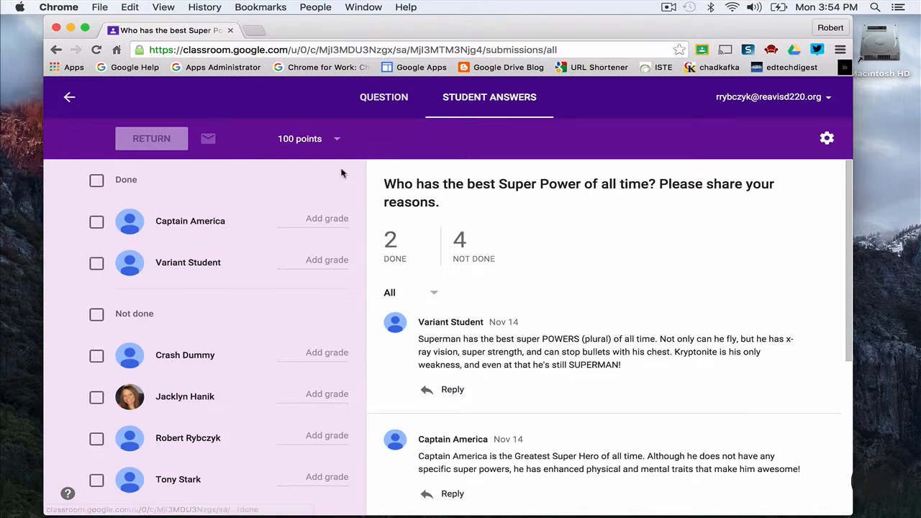
# - Keep the question's total at 100 points and grade the first student listed as done with 95
pyautogui.click(329, 141)
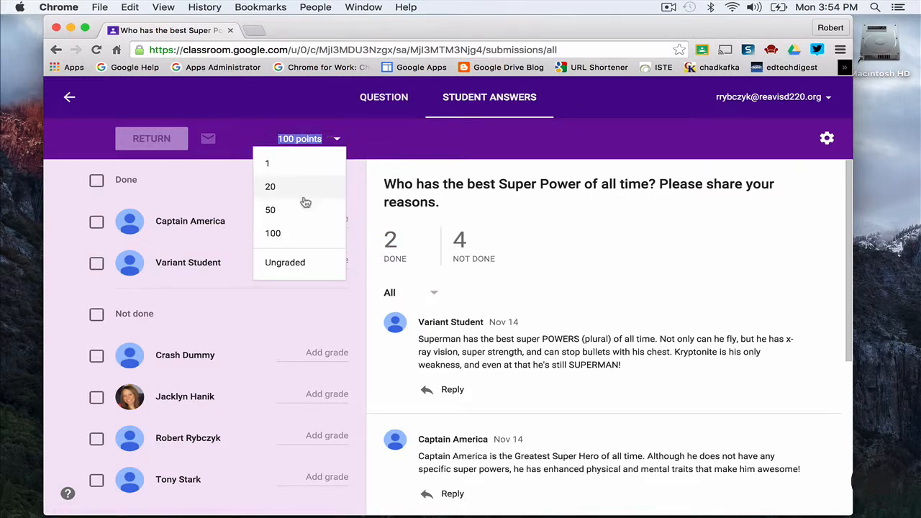
pyautogui.click(299, 236)
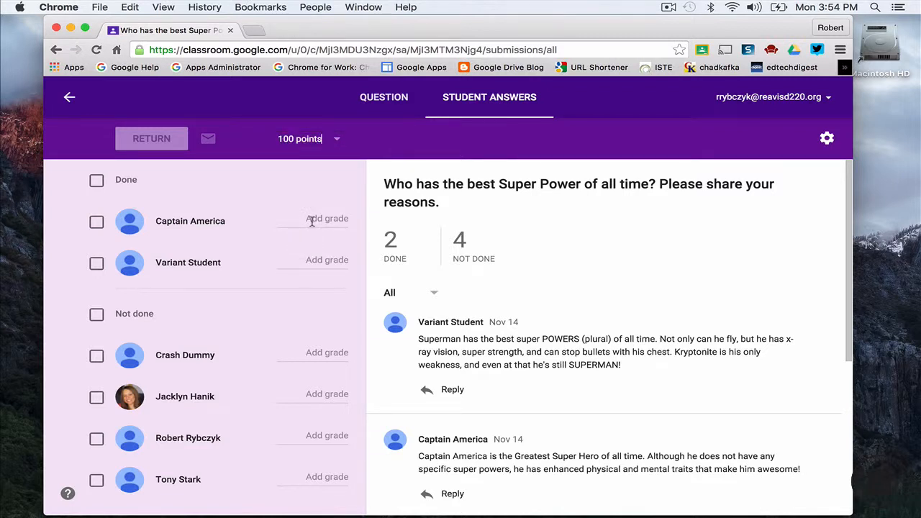
pyautogui.click(311, 221)
pyautogui.write('95')
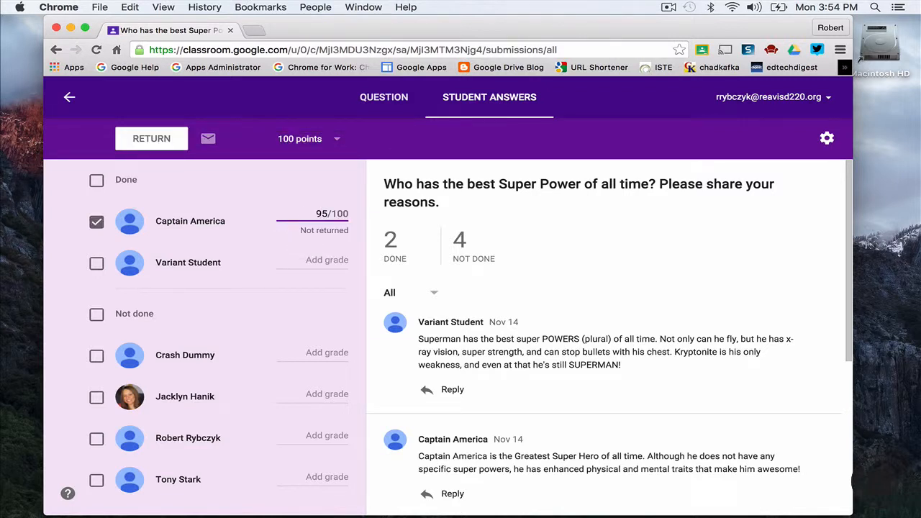
pyautogui.click(358, 196)
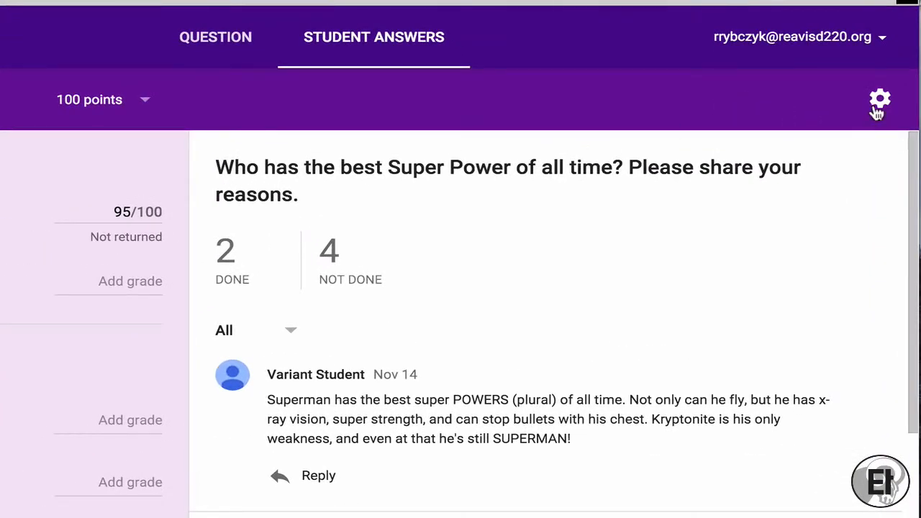
# - Examine the question's settings for editing answers, replying to classmates and downloading grades
pyautogui.click(881, 102)
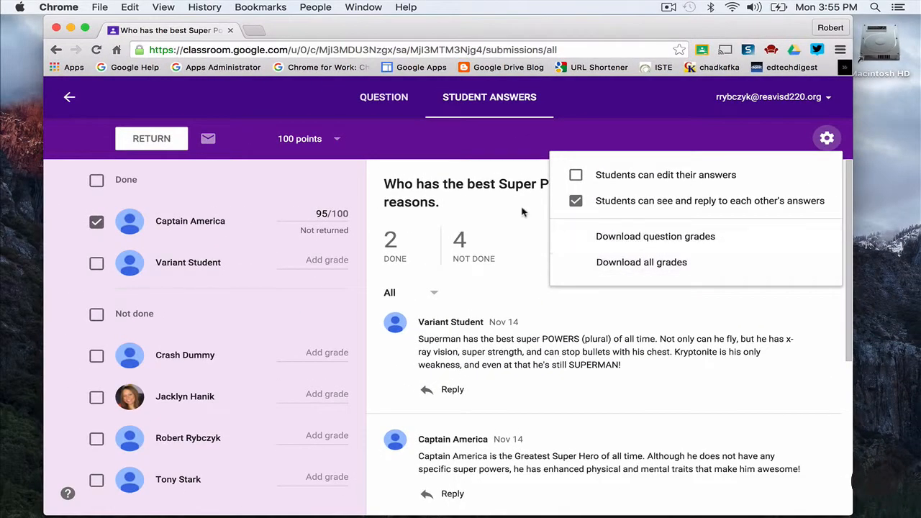
pyautogui.click(423, 205)
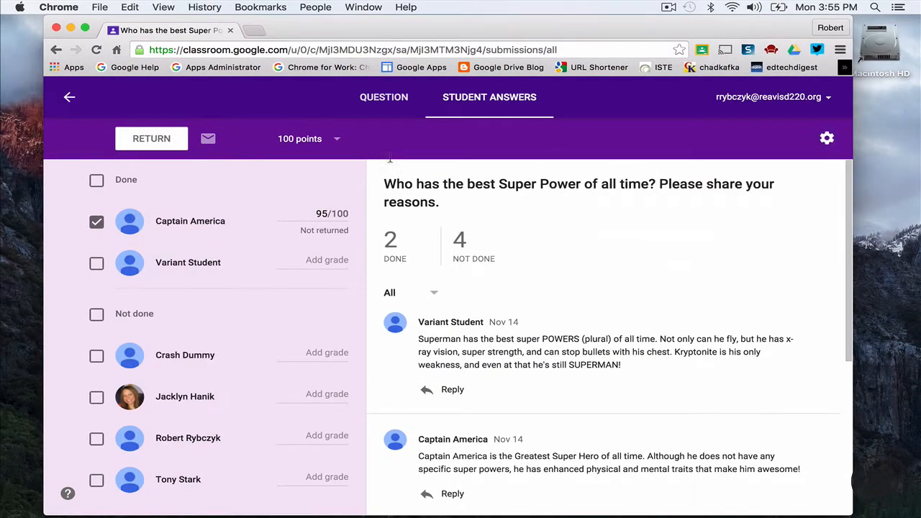
# - Leave the question's student answers and open the calendar of class due dates
pyautogui.click(69, 97)
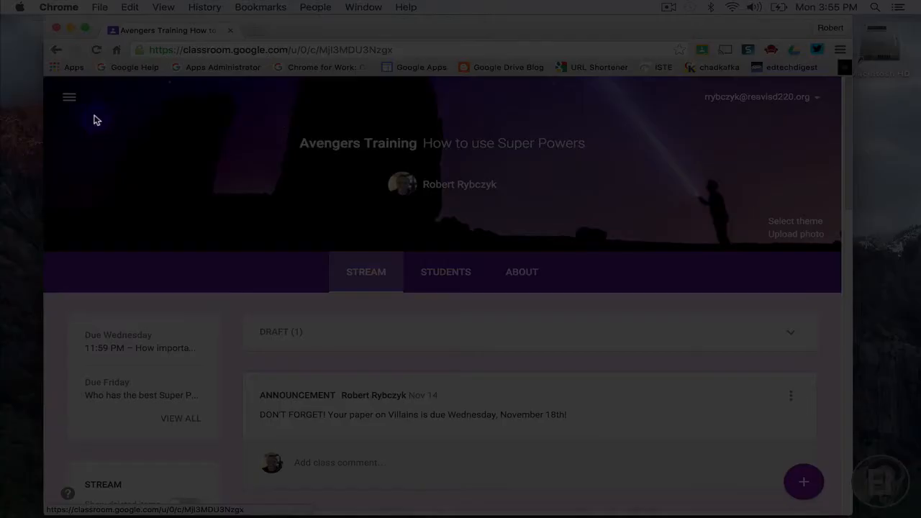
pyautogui.click(69, 97)
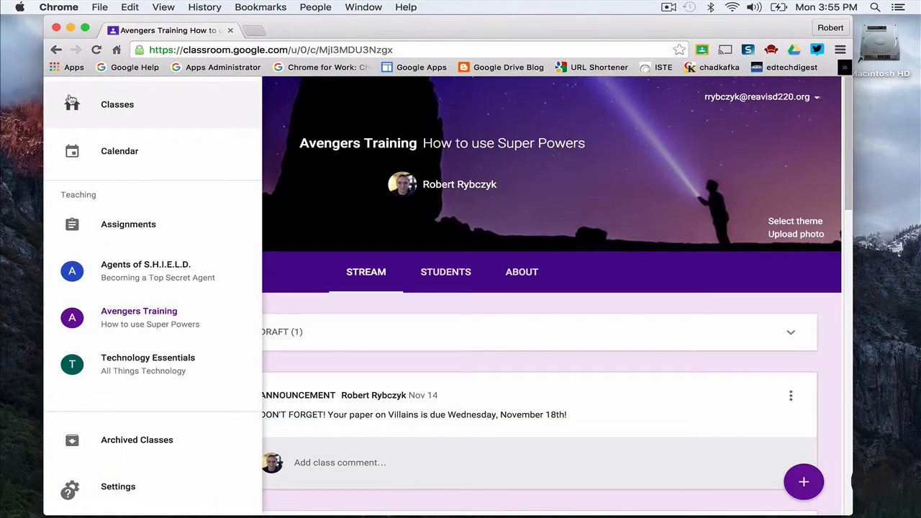
pyautogui.click(113, 154)
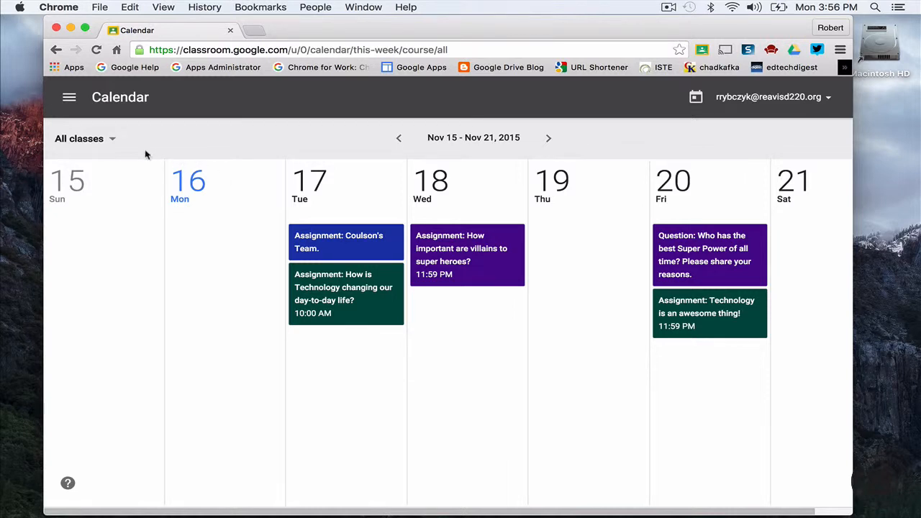
# - Filter the calendar to Technology Essentials, and set it back to all classes
pyautogui.click(113, 141)
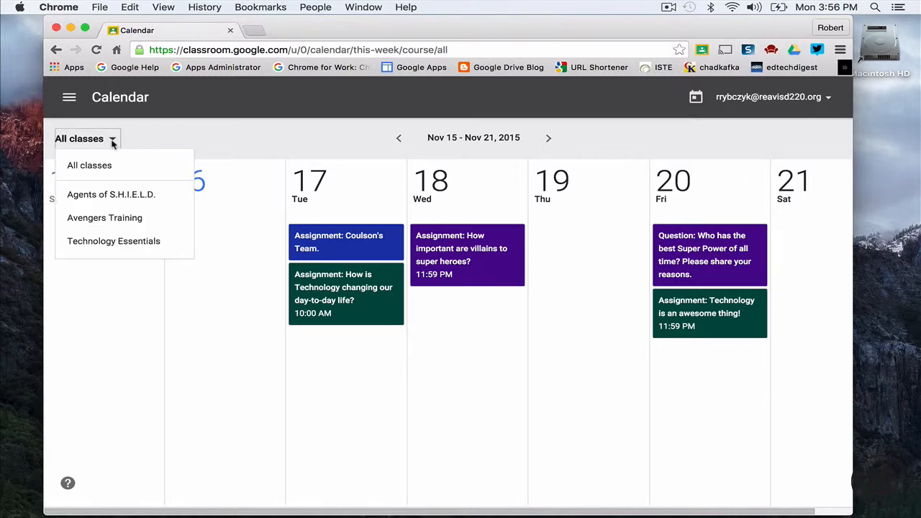
pyautogui.click(137, 245)
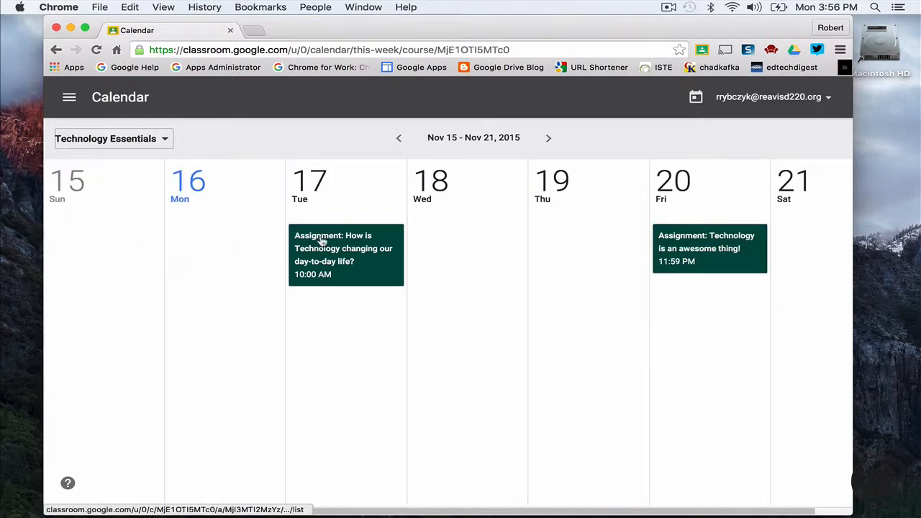
pyautogui.click(164, 138)
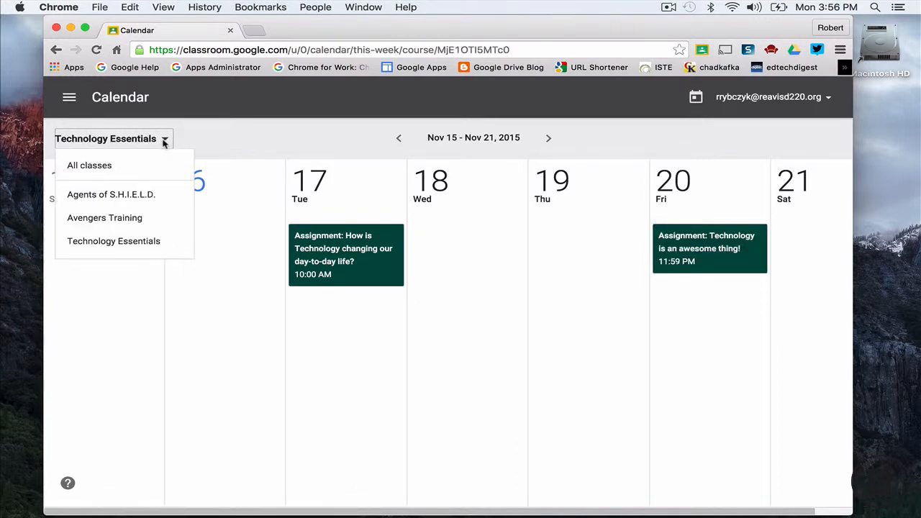
pyautogui.click(122, 170)
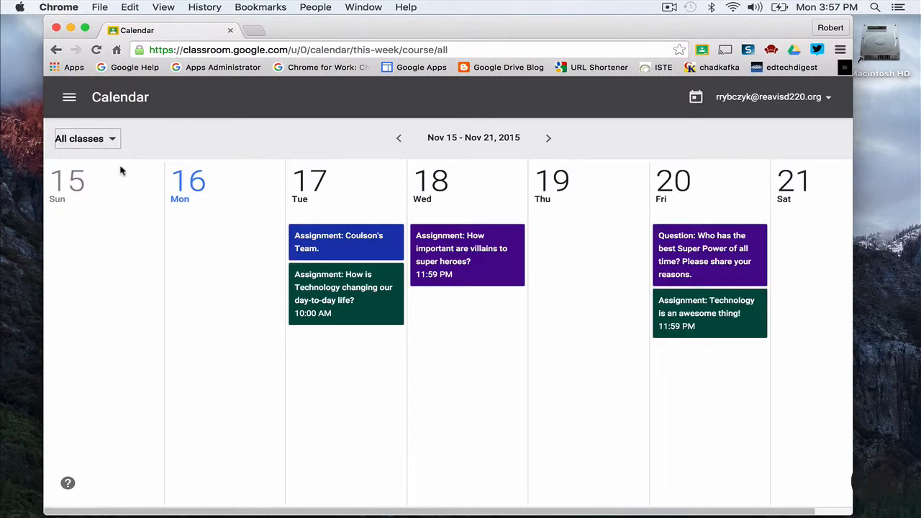
# - View the student work for the Tuesday assignment "How is Technology changing our day-to-day life?" from the calendar, and leave it
pyautogui.click(345, 285)
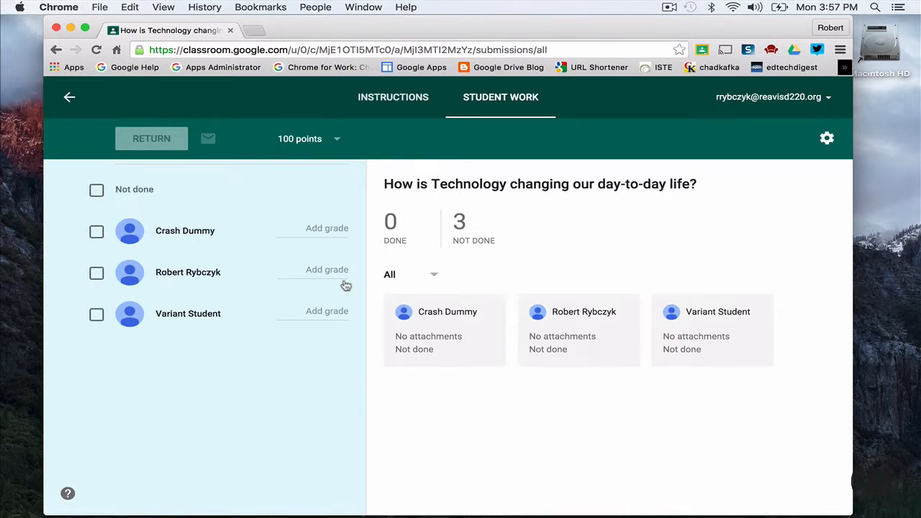
pyautogui.click(69, 97)
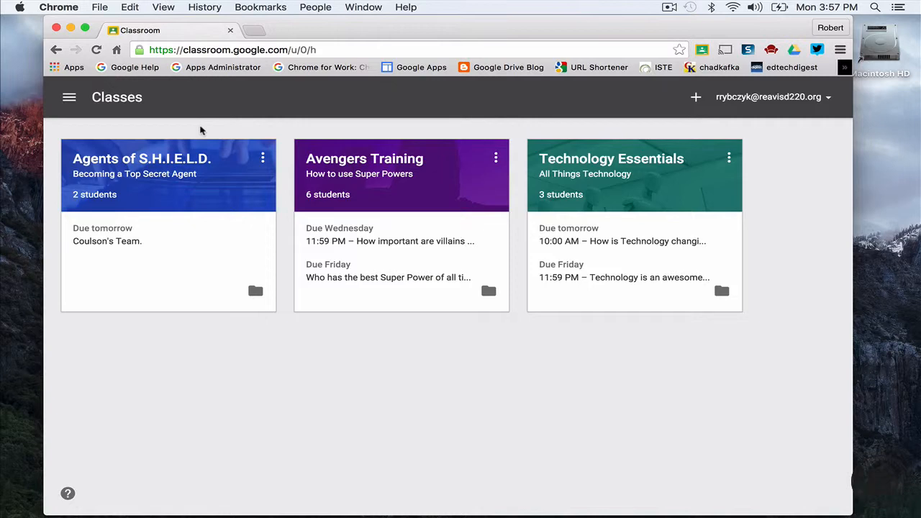
# - Open the student work for the Avengers Training assignment "How important are villains to super heroes?"
pyautogui.click(333, 166)
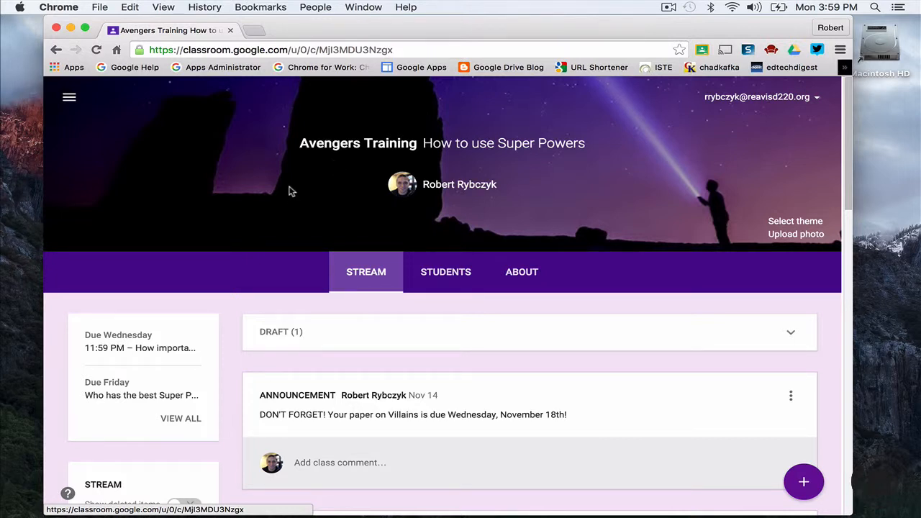
pyautogui.scroll(-5, 290, 191)
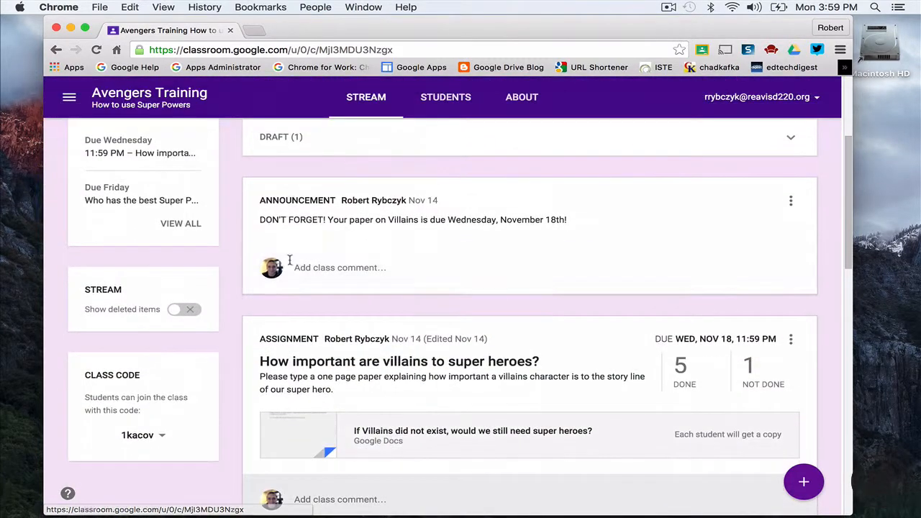
pyautogui.click(327, 361)
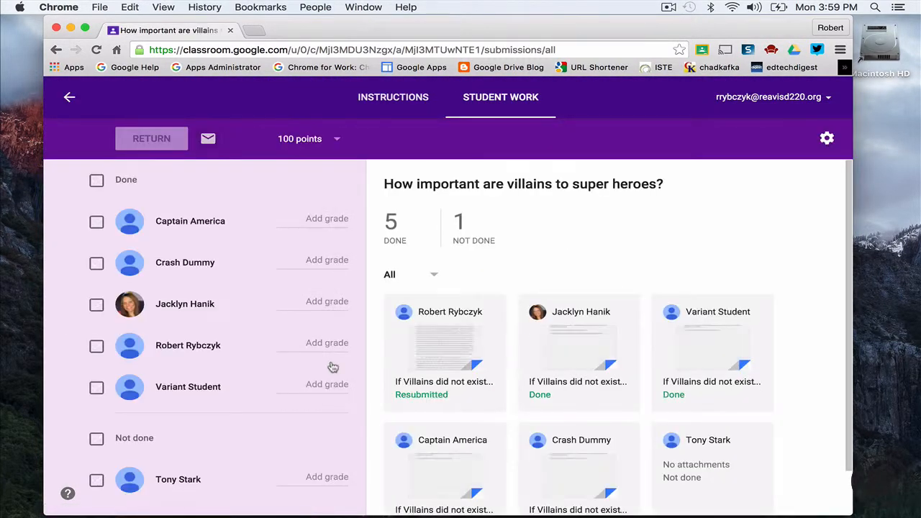
# - Return the work marked Resubmitted to its student without adding a grade
pyautogui.click(97, 346)
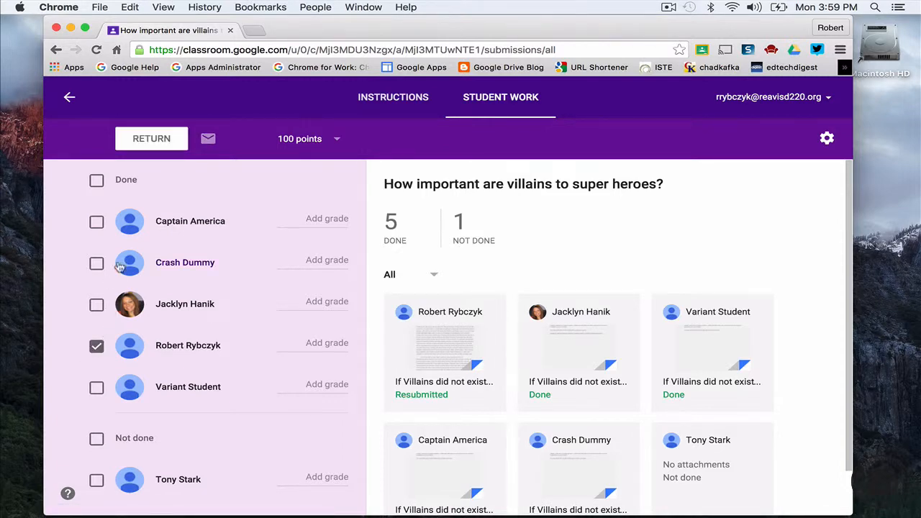
pyautogui.click(150, 141)
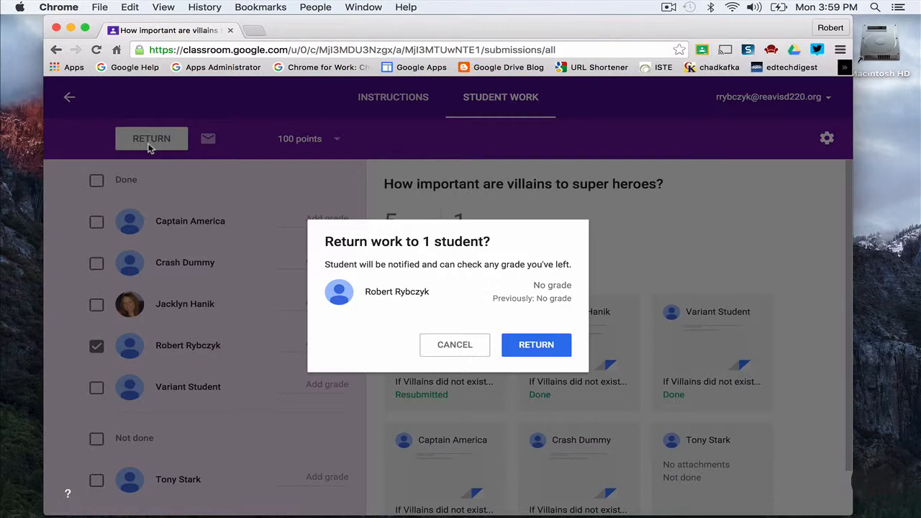
pyautogui.click(540, 344)
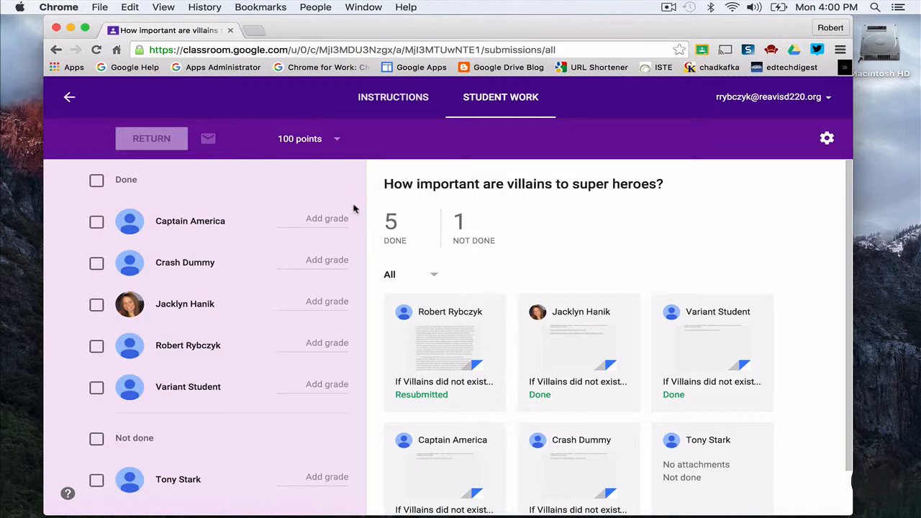
# - Leave the assignment and open the Google Feedback form from the Classes page
pyautogui.click(70, 97)
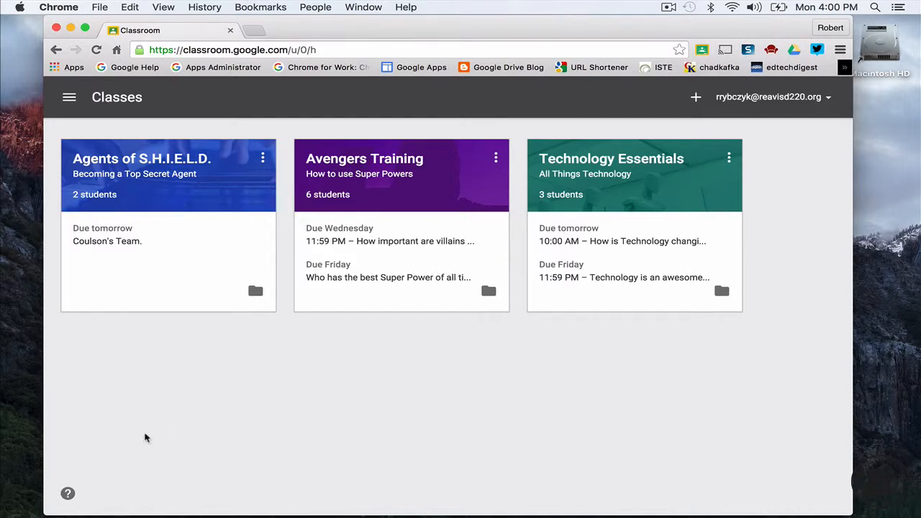
pyautogui.click(67, 494)
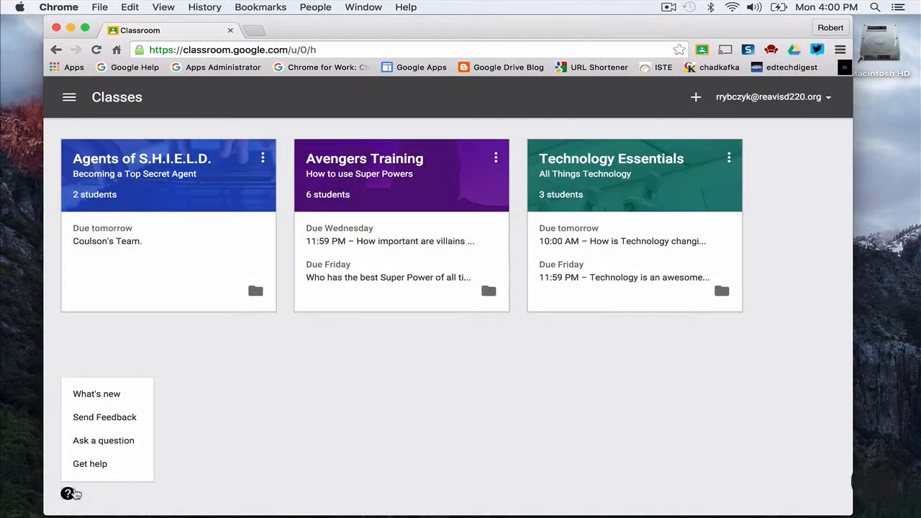
pyautogui.click(92, 419)
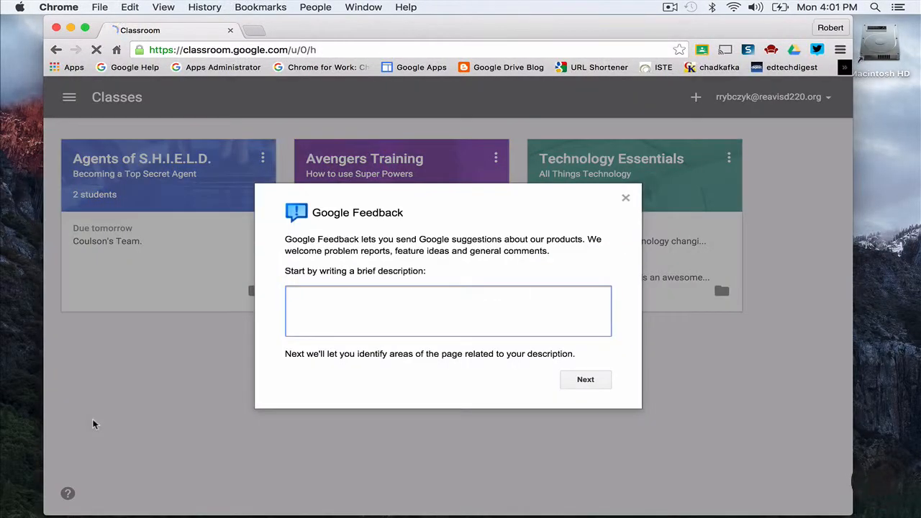